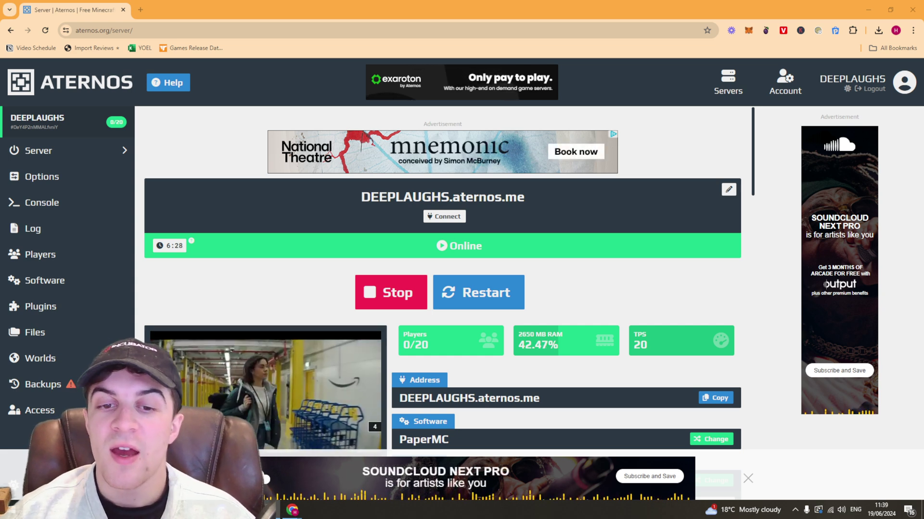
Step: Stop the running server so it shows as offline
{"action": "left_click", "coordinate": [401, 304]}
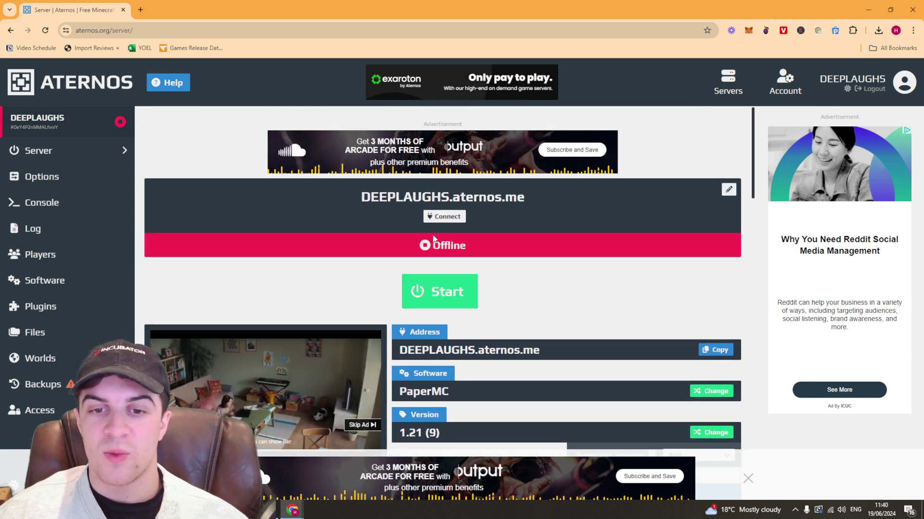
Step: Go to the server's Worlds page to reach the world's datapacks folder
{"action": "left_click", "coordinate": [49, 365]}
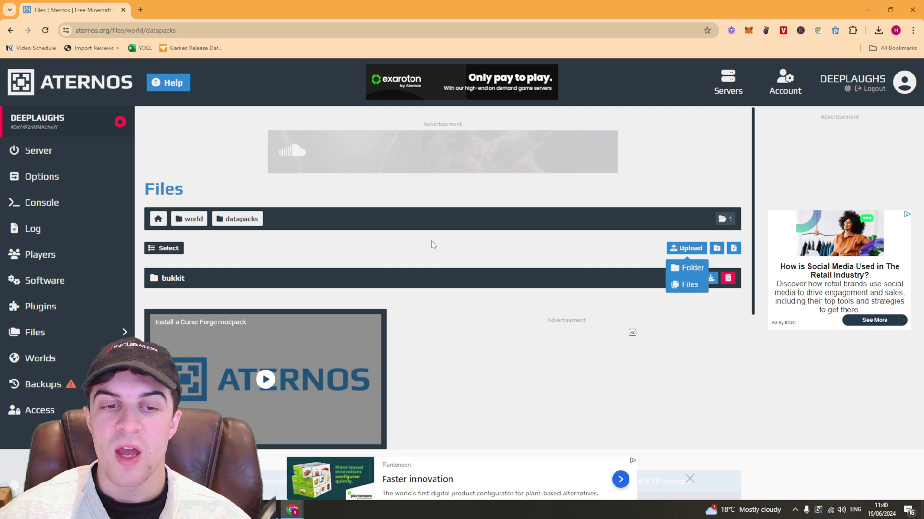
Step: Dismiss the Upload choices, leaving the datapacks folder listing only bukkit
{"action": "left_click", "coordinate": [273, 254]}
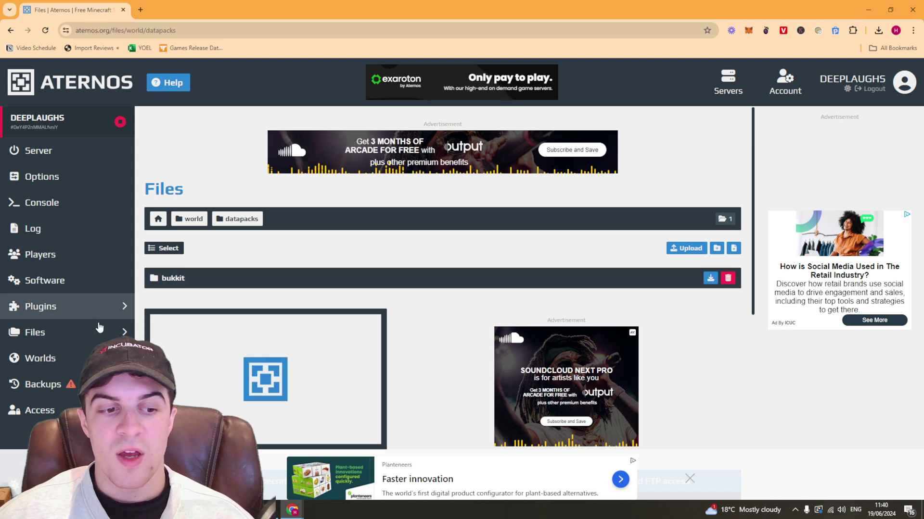
{"action": "scroll", "coordinate": [582, 271], "scroll_direction": "down", "scroll_amount": 2}
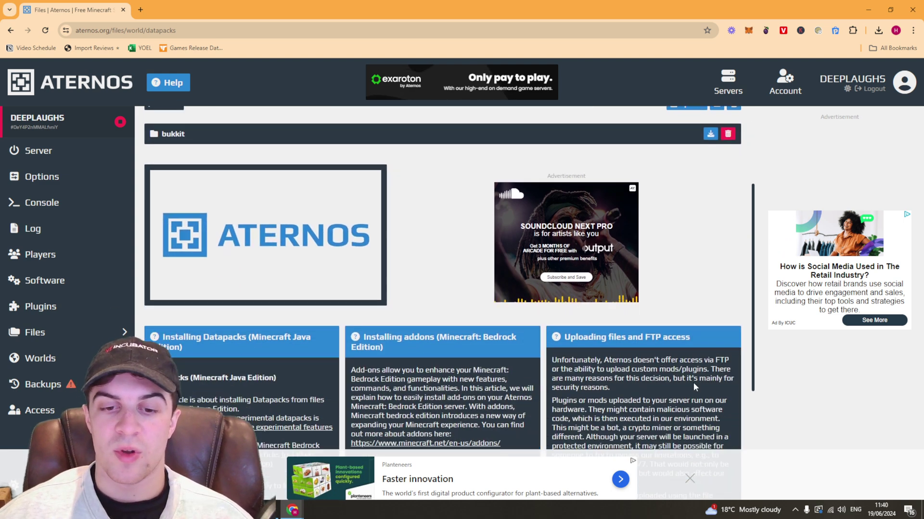
{"action": "scroll", "coordinate": [632, 203], "scroll_direction": "up", "scroll_amount": 2}
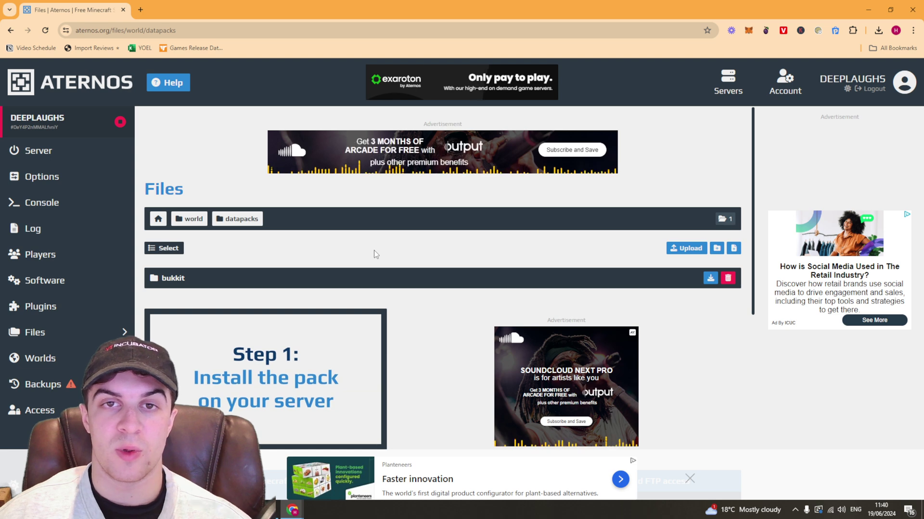
Step: Return to the DEEPLAUGHS server overview, still offline on PaperMC 1.21
{"action": "left_click", "coordinate": [43, 154]}
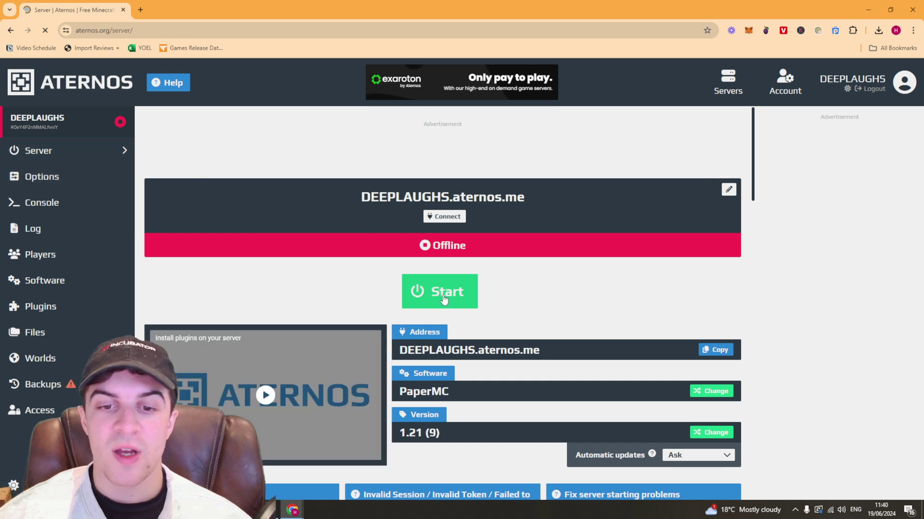